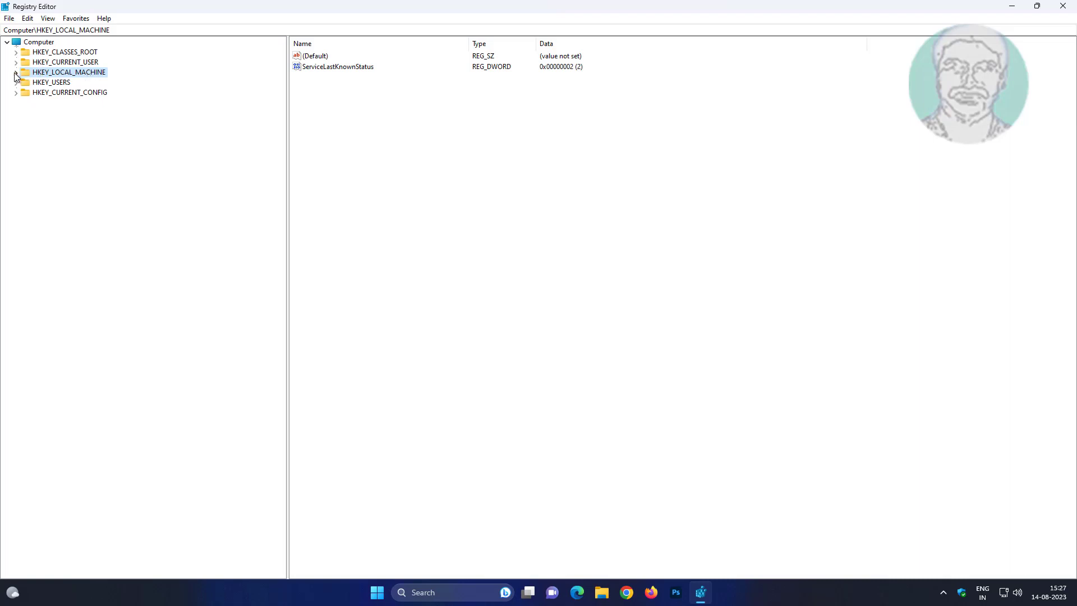
Step: Expand the registry tree through HKEY_LOCAL_MACHINE\SOFTWARE\Policies\Microsoft
left_click(63, 132)
left_click(26, 133)
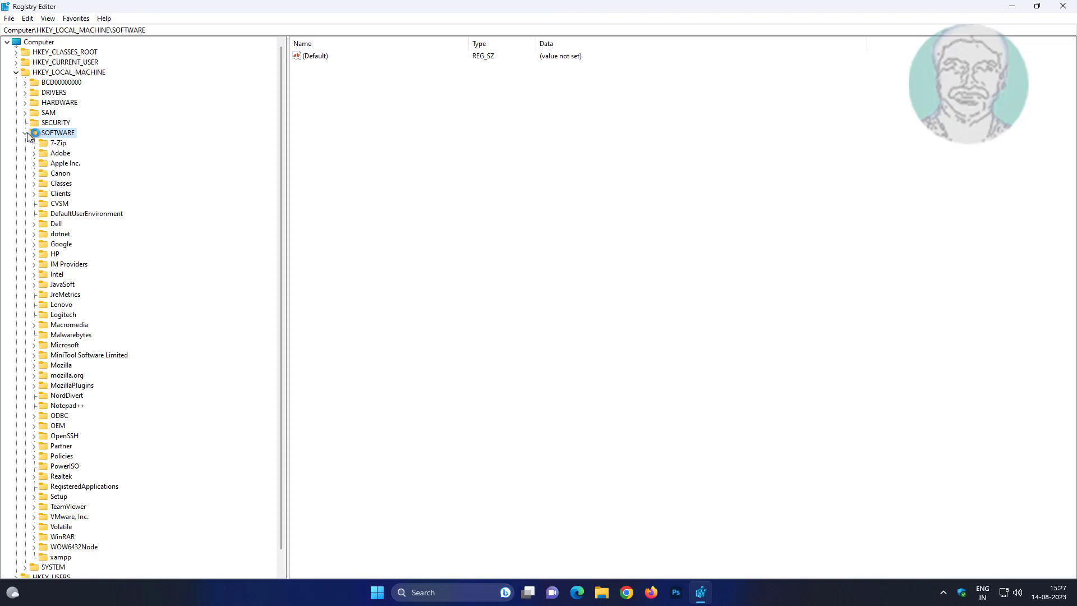
left_click(61, 456)
left_click(33, 456)
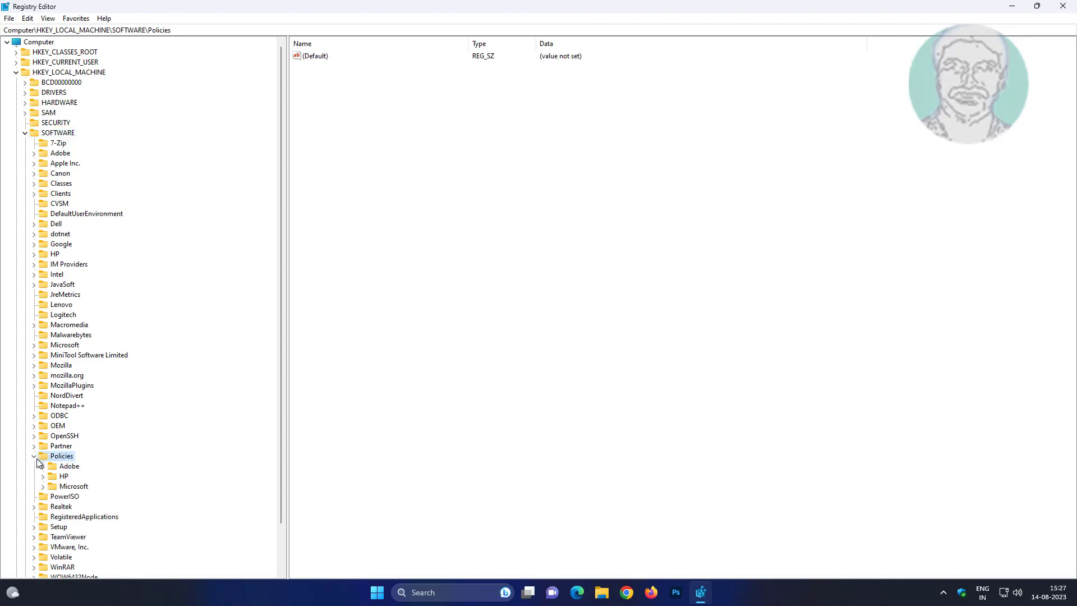
left_click(77, 490)
left_click(43, 486)
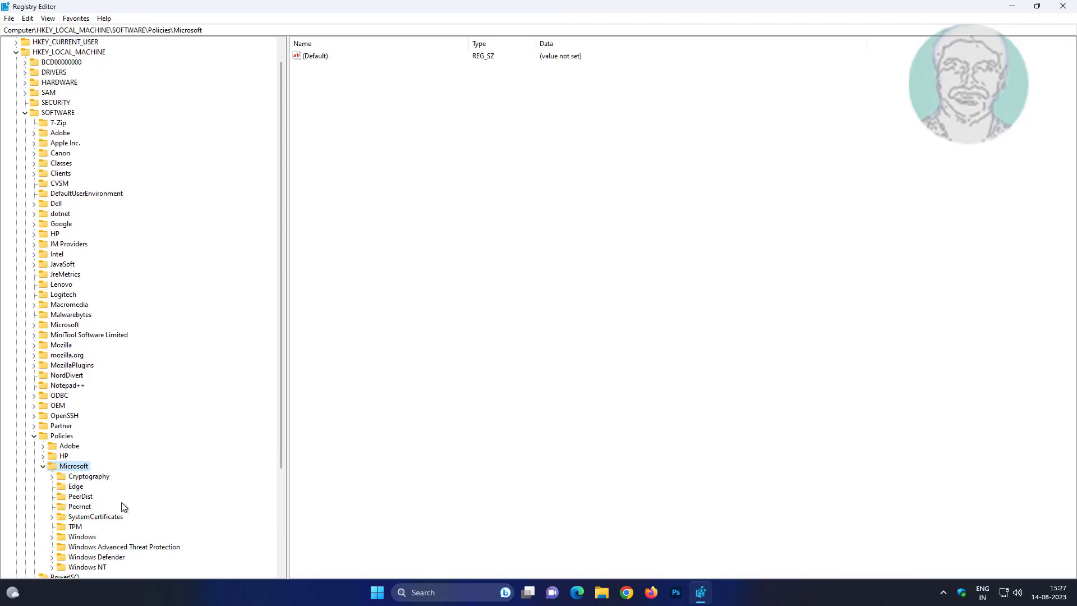
Step: Open the Windows\Windows Defender\Policy Manager key under Policies\Microsoft
scroll(123, 508, "down", 4)
left_click(56, 407)
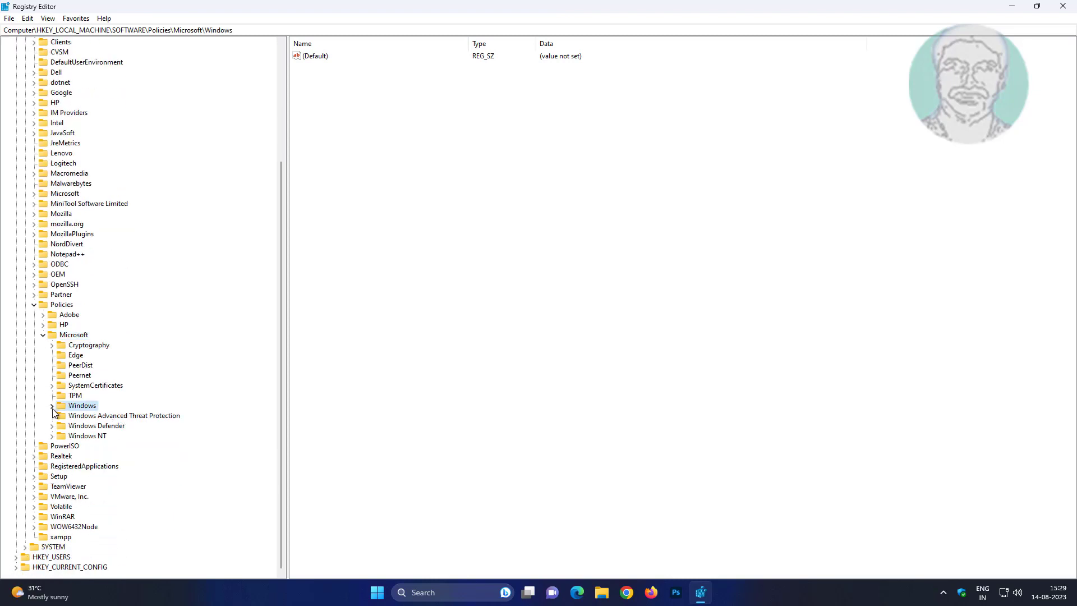
left_click(51, 405)
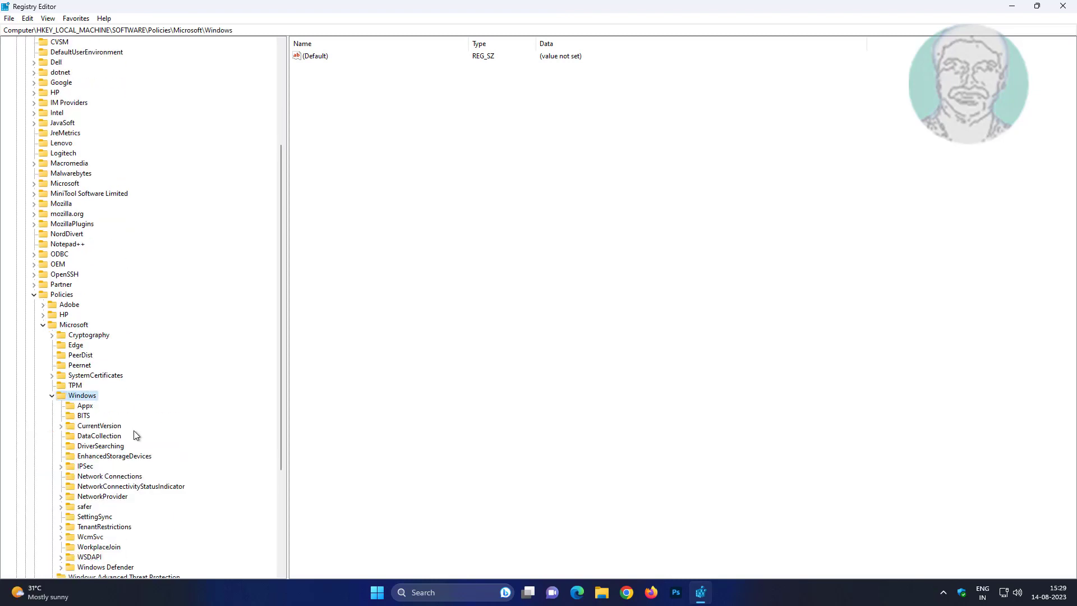
scroll(124, 491, "down", 2)
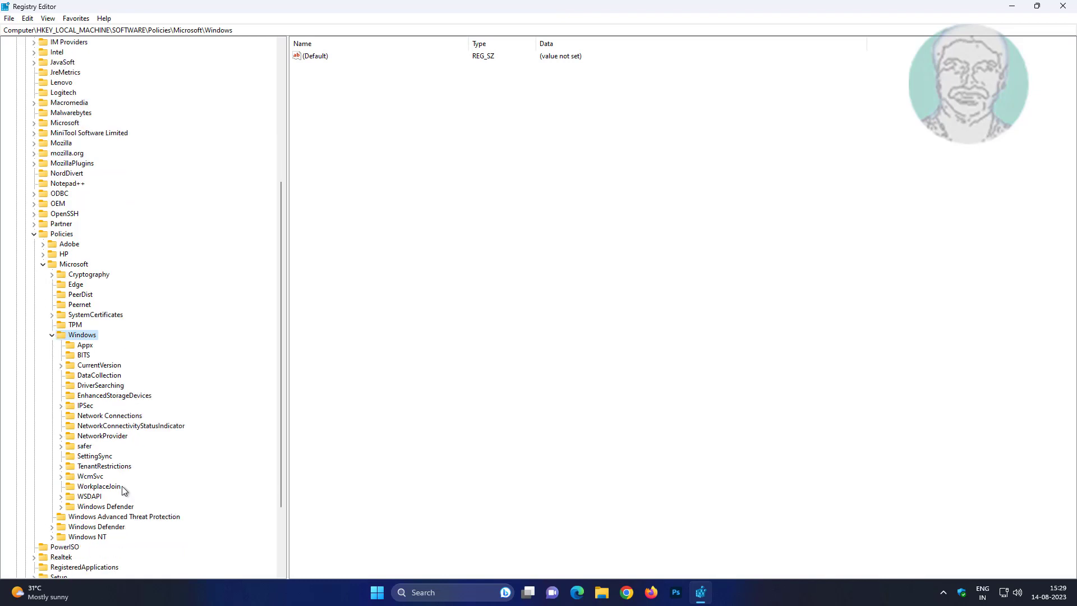
left_click(119, 507)
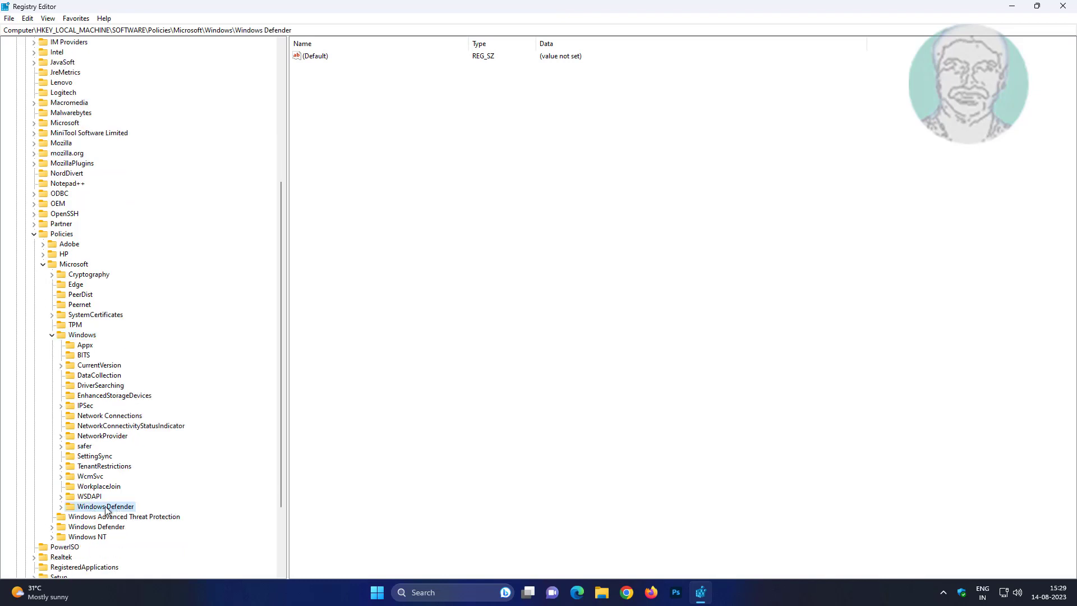
left_click(60, 507)
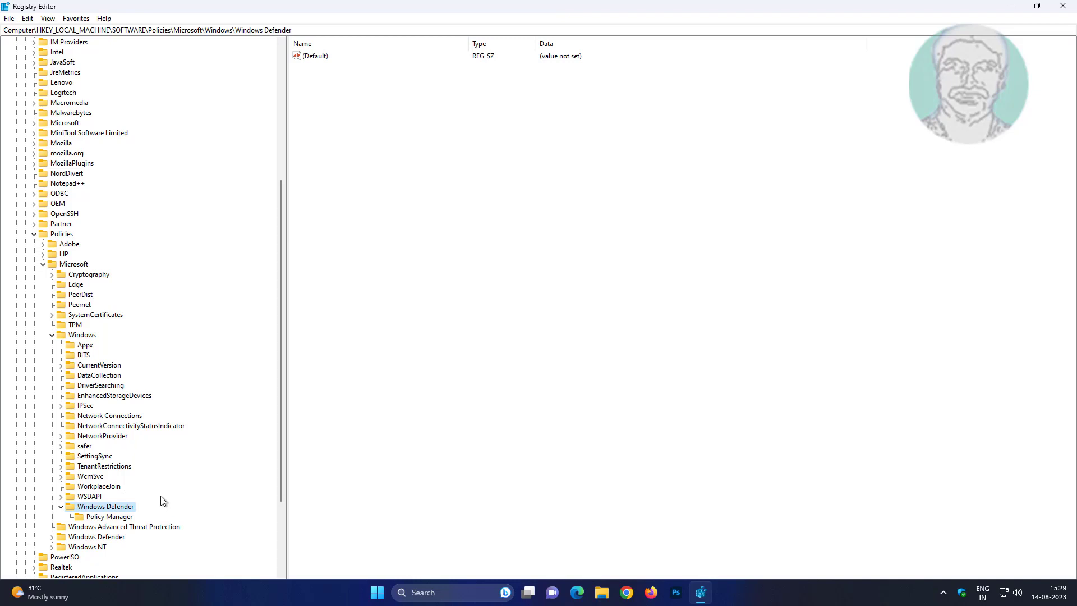
scroll(163, 501, "down", 2)
left_click(122, 458)
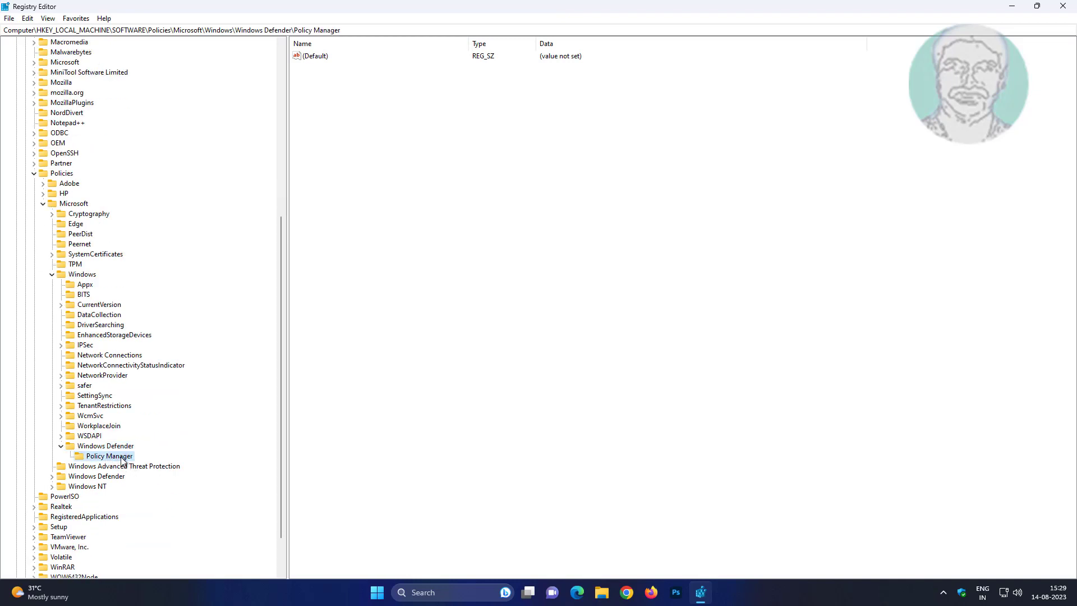
Step: Create a DWORD (32-bit) value named AllowUserUIAccess in the Policy Manager key and set its data to 1
right_click(335, 136)
mouse_move(359, 143)
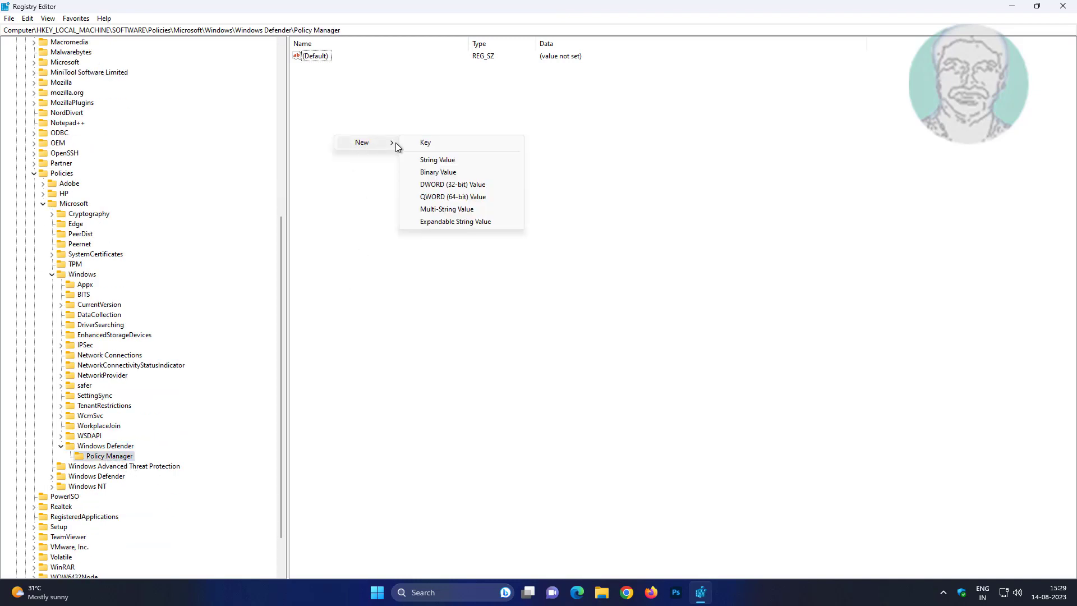
left_click(467, 185)
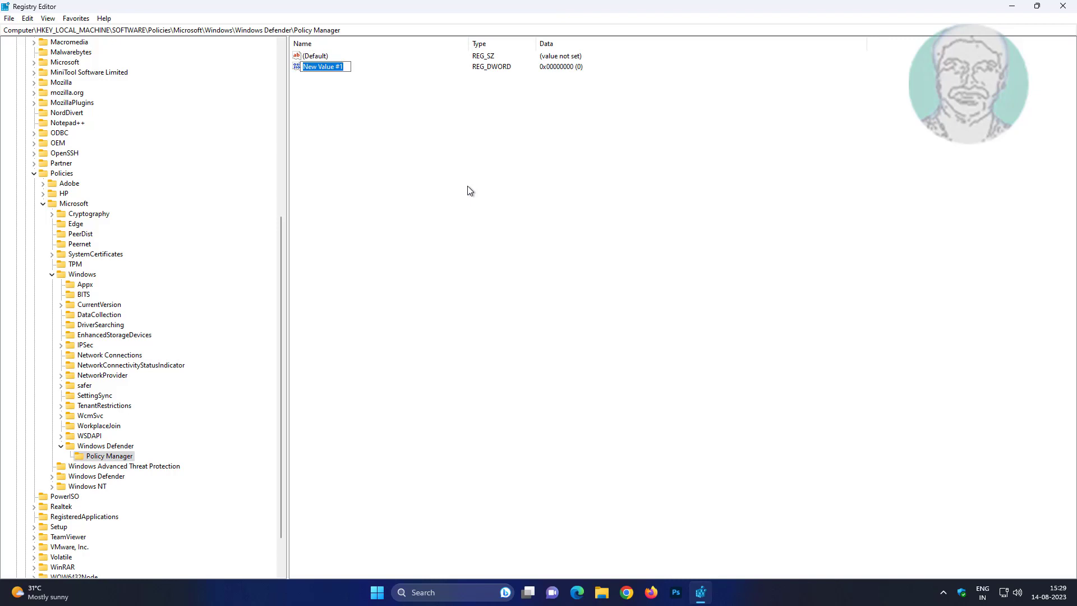
type("AllowUserUIAccess")
key("Return")
double_click(330, 67)
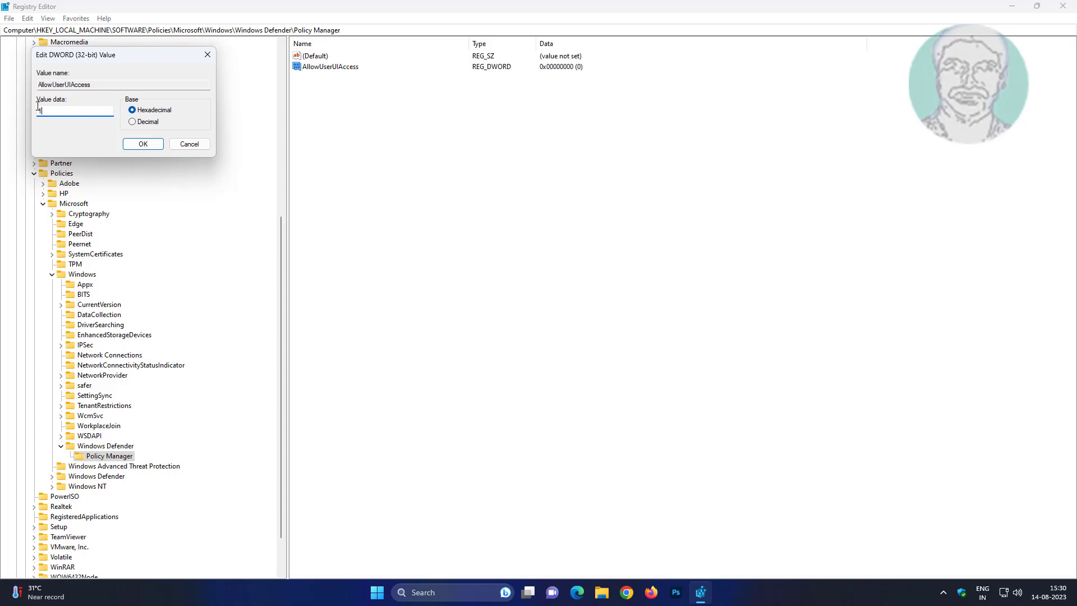
left_click(142, 144)
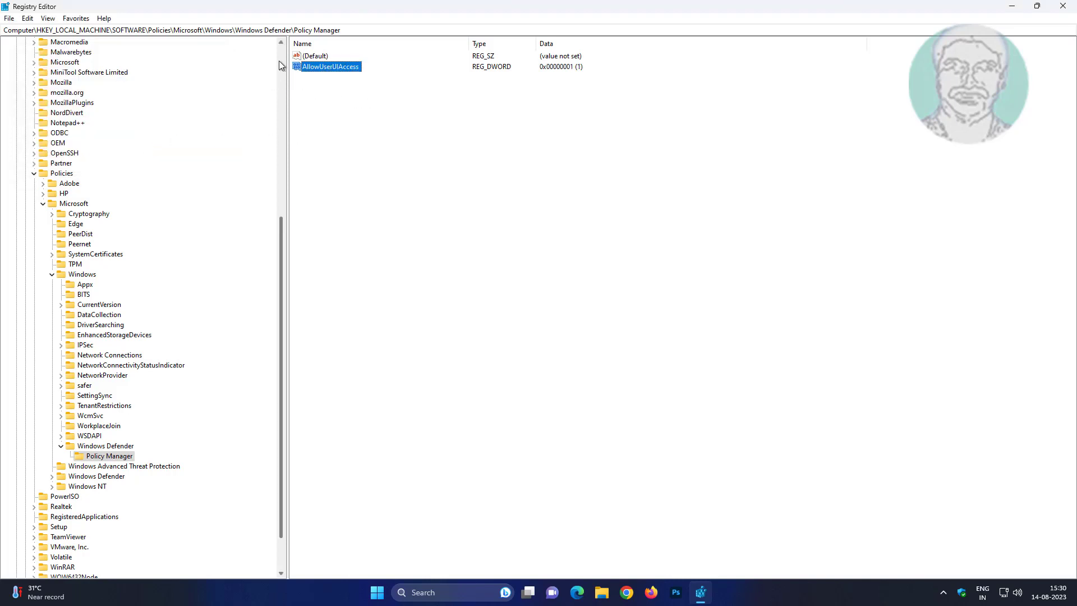
Step: Collapse the expanded registry keys back up to HKEY_LOCAL_MACHINE and close Registry Editor
left_click(61, 446)
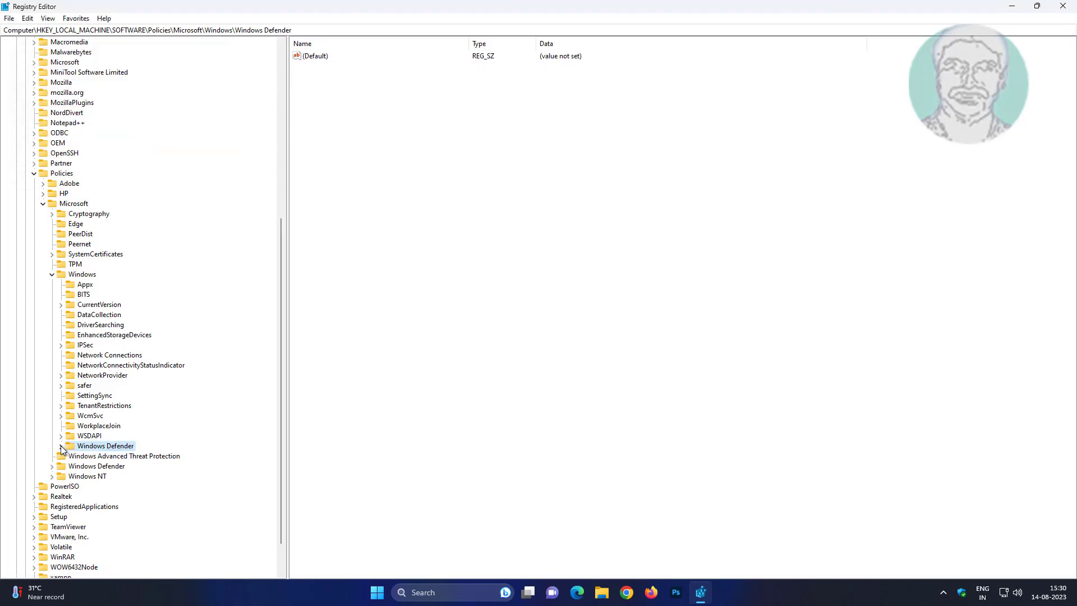
left_click(52, 274)
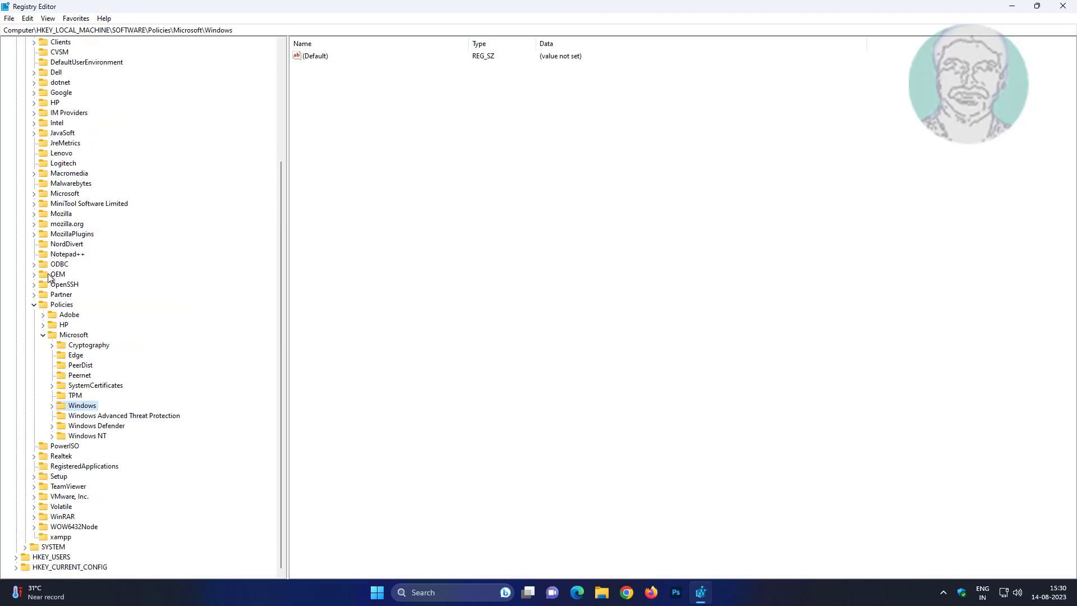
left_click(42, 334)
left_click(34, 405)
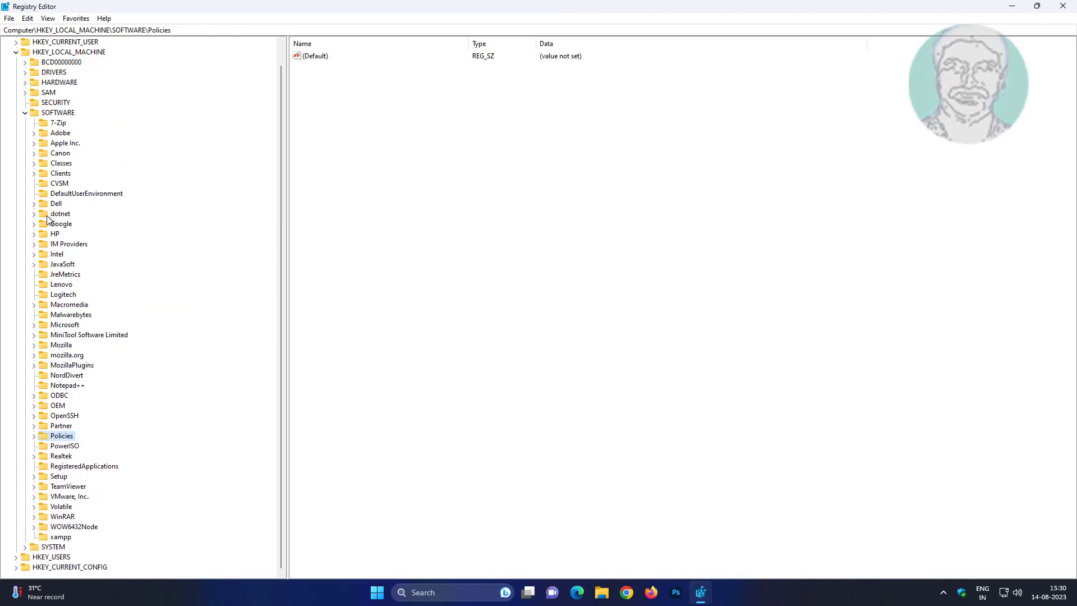
left_click(24, 112)
left_click(15, 72)
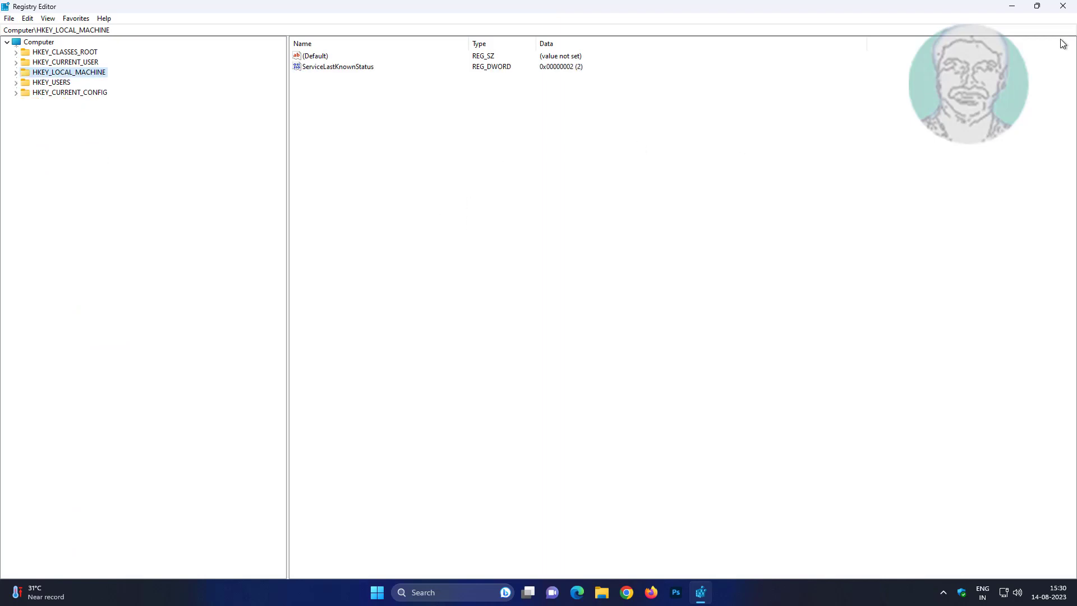
left_click(1063, 7)
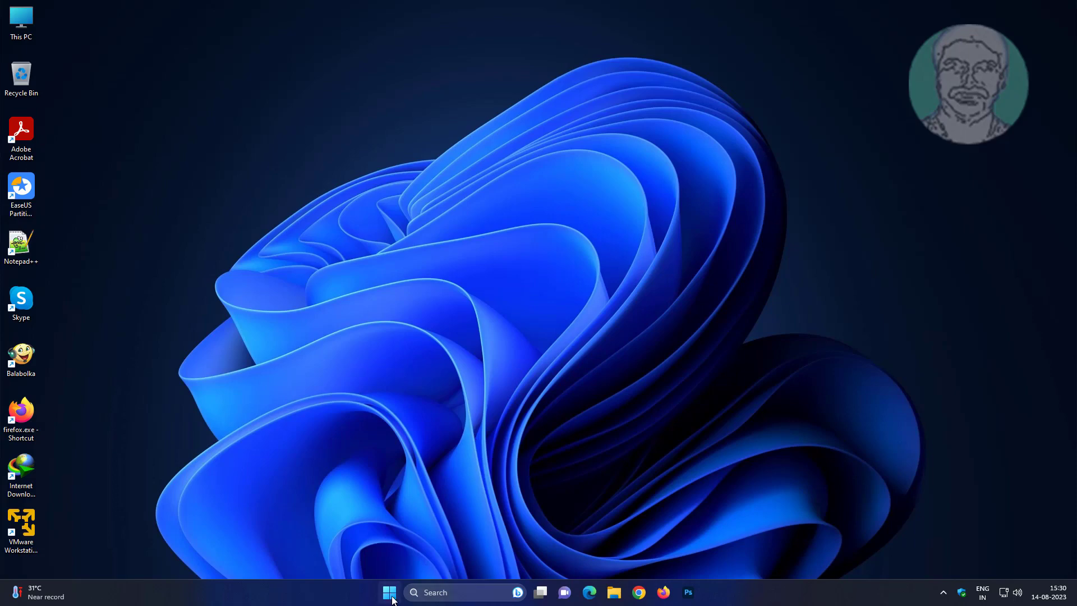
Step: Restart the computer
left_click(428, 593)
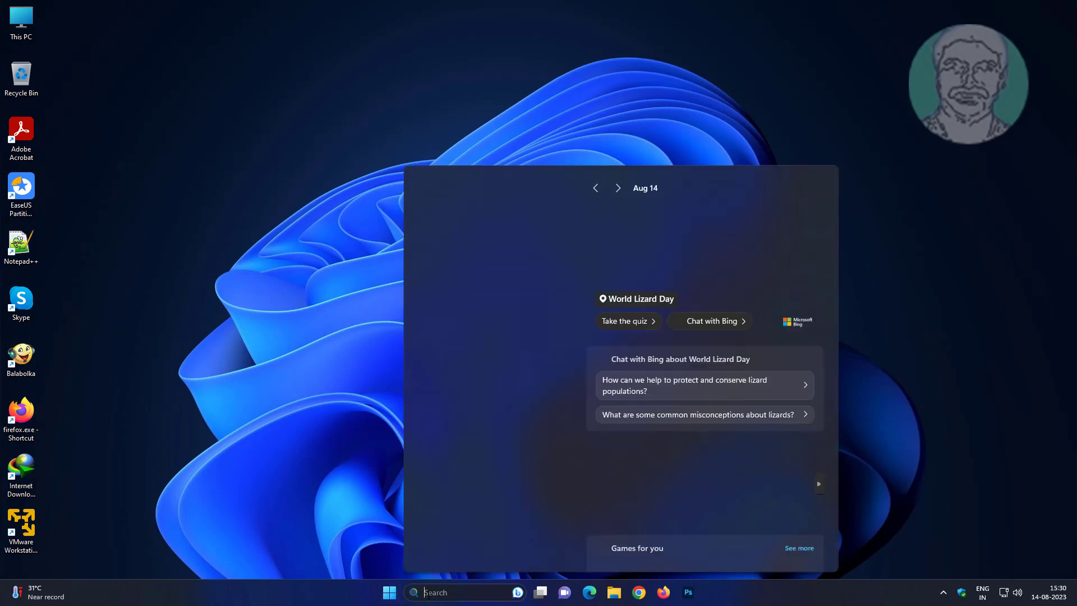
left_click(400, 563)
left_click(390, 594)
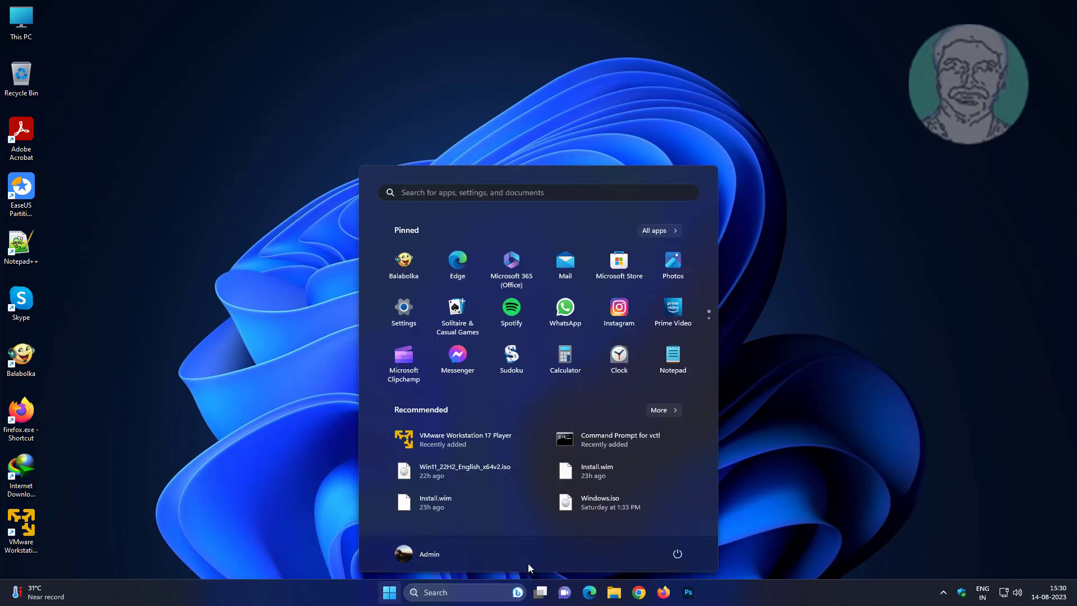
left_click(681, 554)
left_click(684, 527)
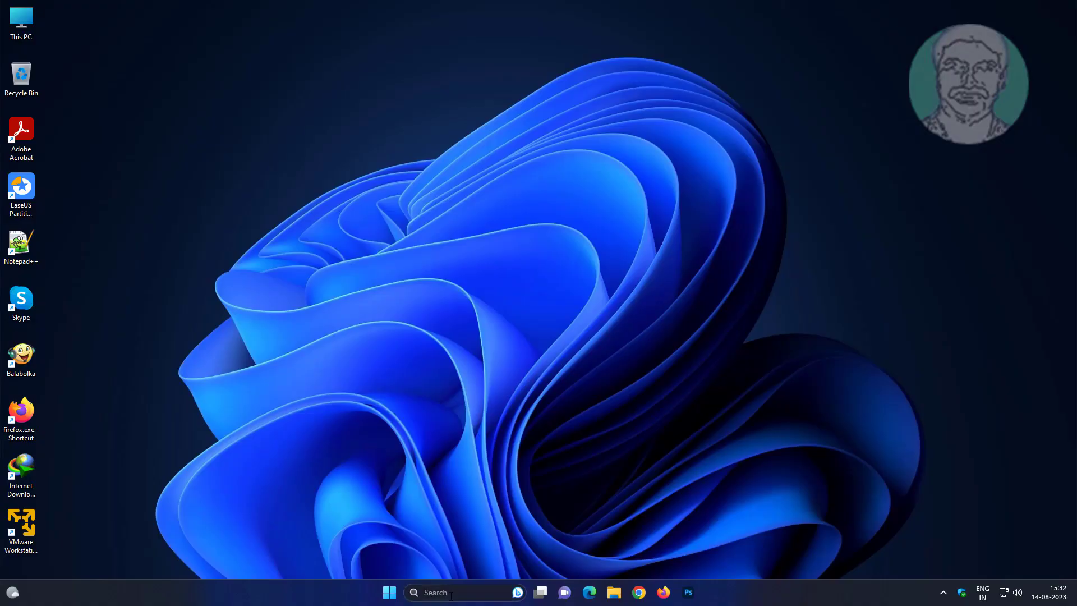
Step: Search Windows for regedit and run Registry Editor as administrator
left_click(451, 594)
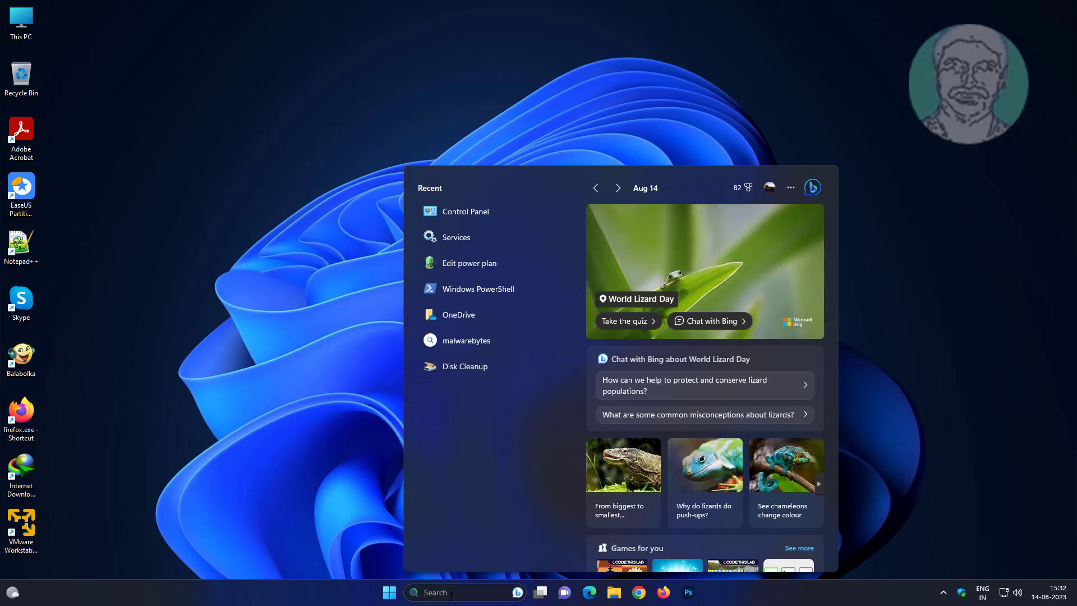
type("regedit")
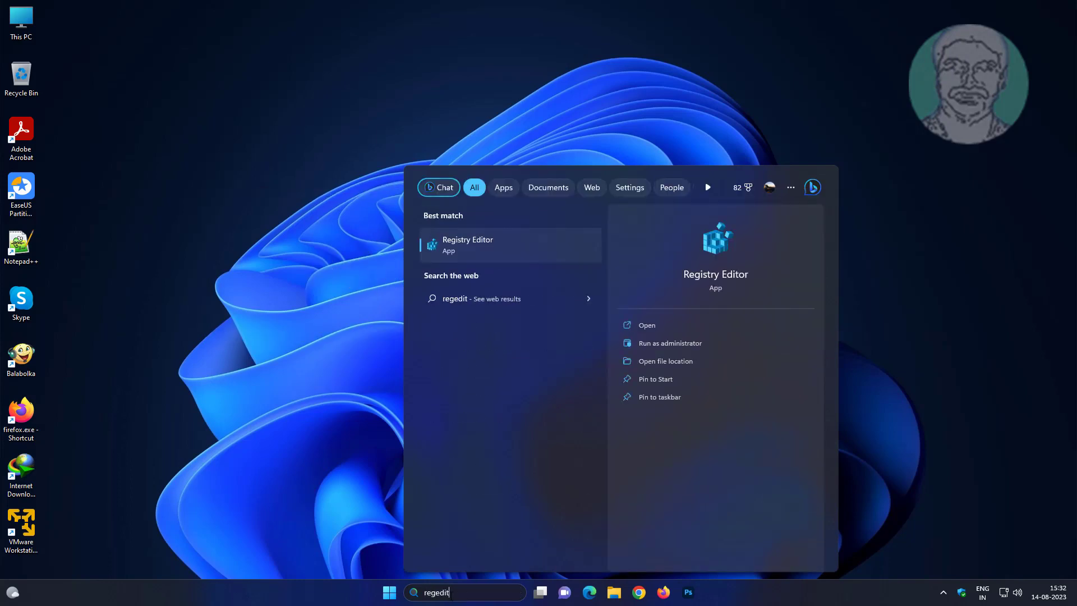
right_click(483, 234)
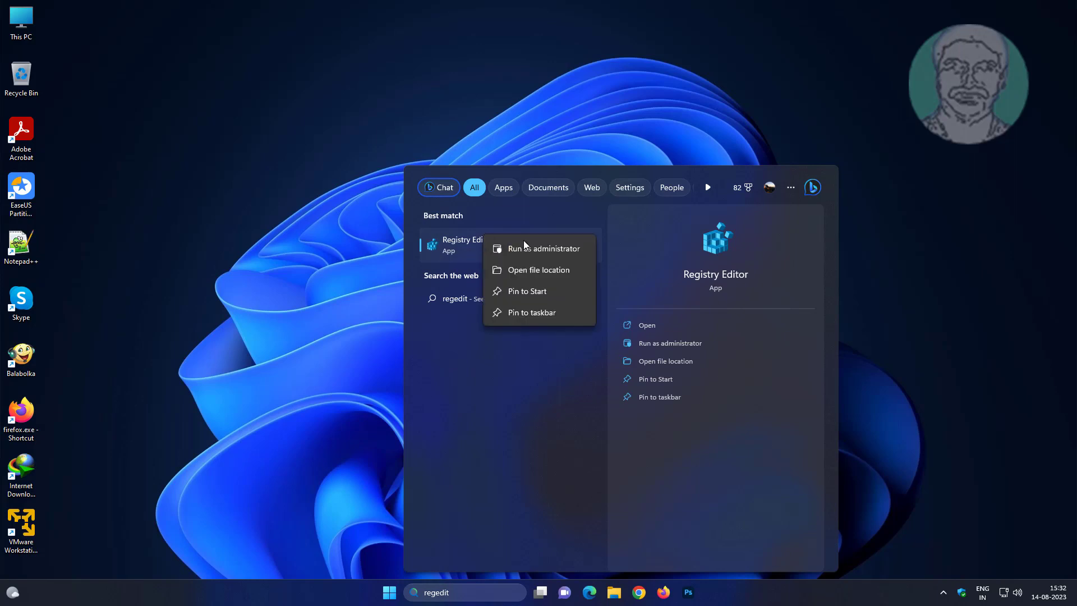
left_click(560, 251)
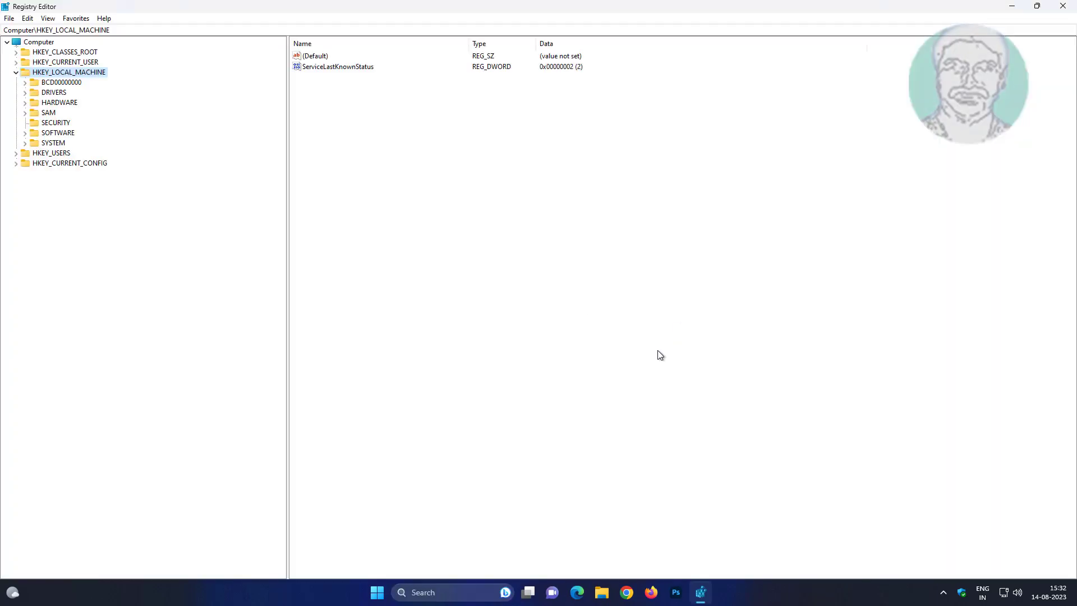
Step: Expand the registry tree through HKEY_LOCAL_MACHINE\SOFTWARE\Policies
left_click(16, 72)
left_click(15, 72)
left_click(64, 134)
left_click(26, 133)
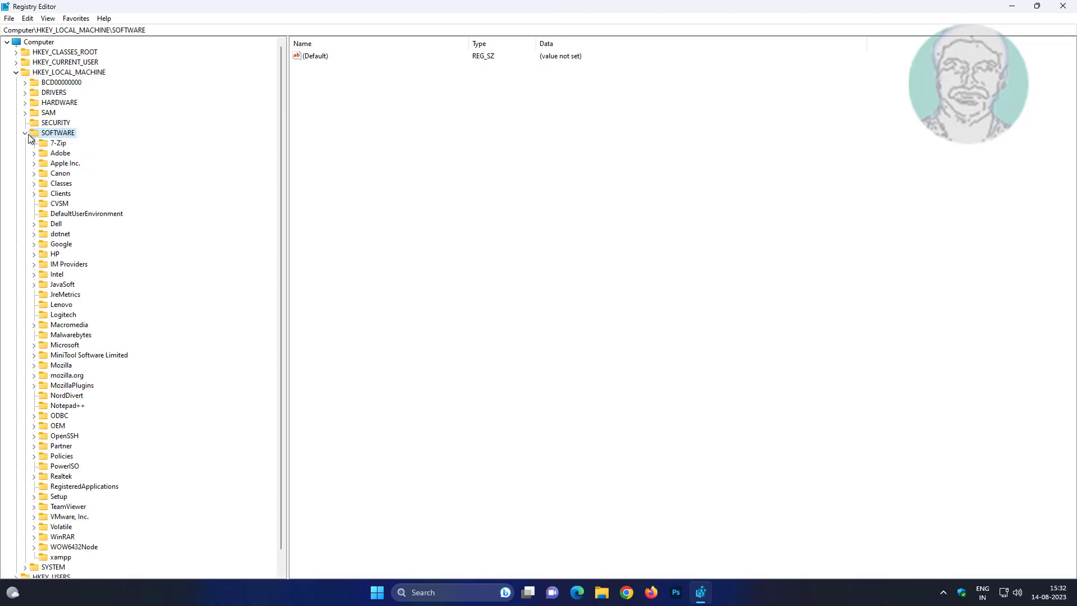
left_click(53, 457)
left_click(35, 455)
Step: Open and expand the Windows Defender key directly under Policies\Microsoft
left_click(46, 487)
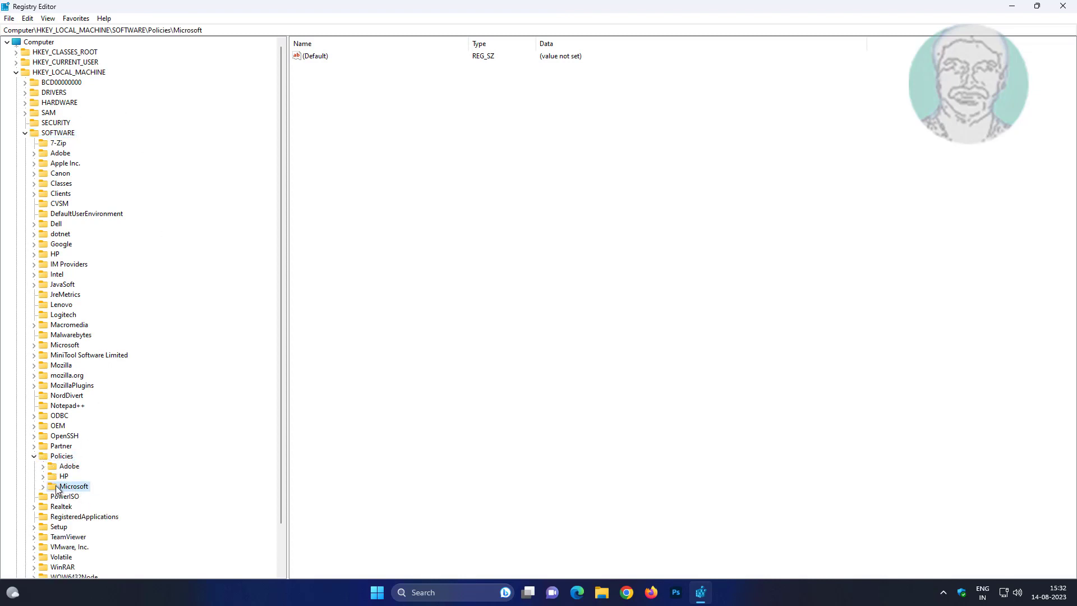
left_click(44, 487)
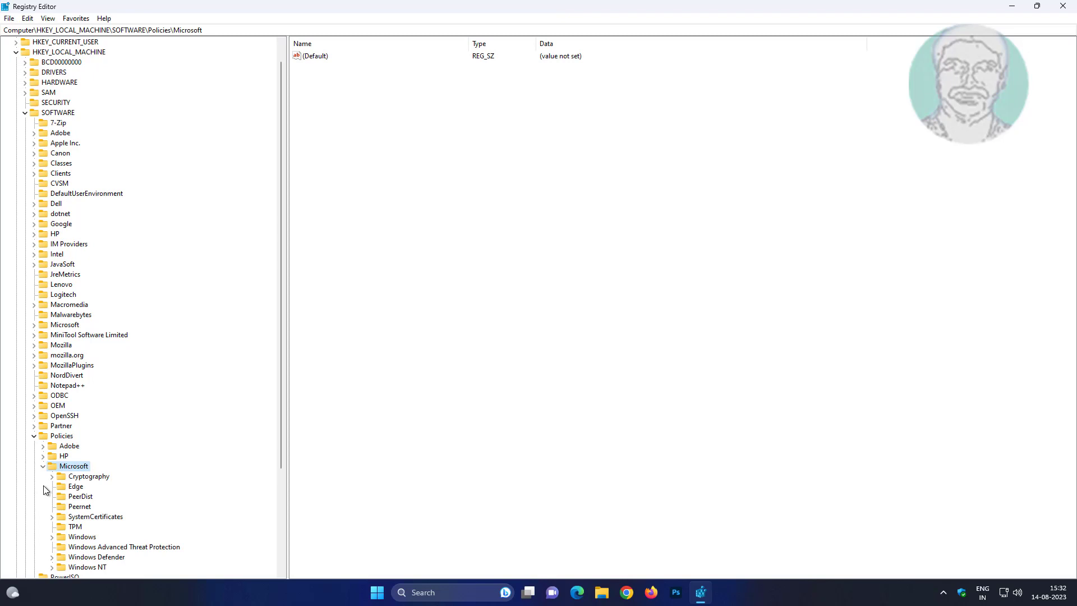
scroll(102, 504, "down", 4)
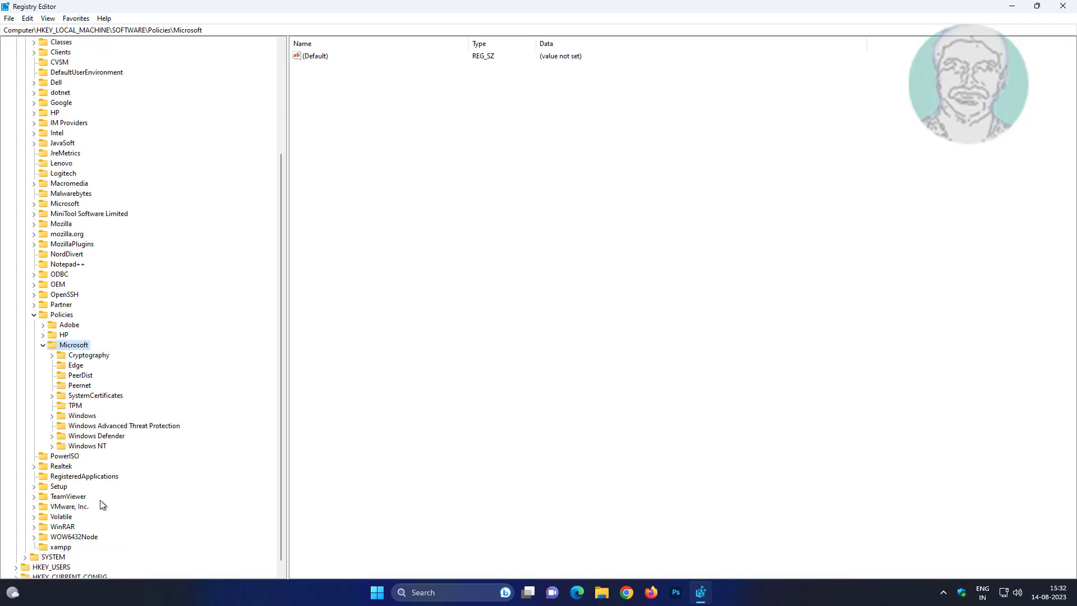
left_click(107, 436)
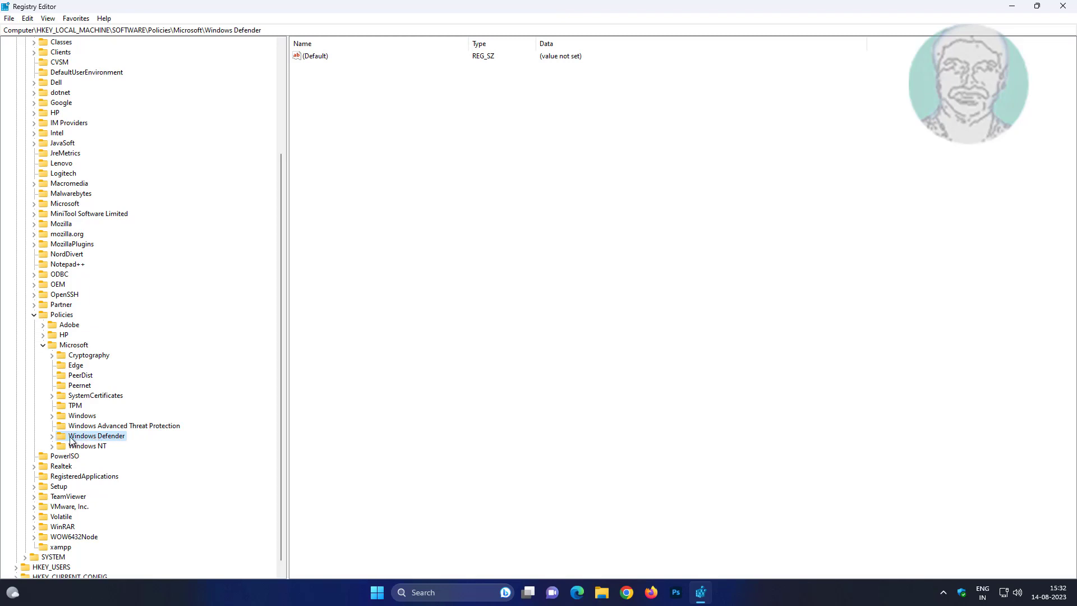
left_click(52, 436)
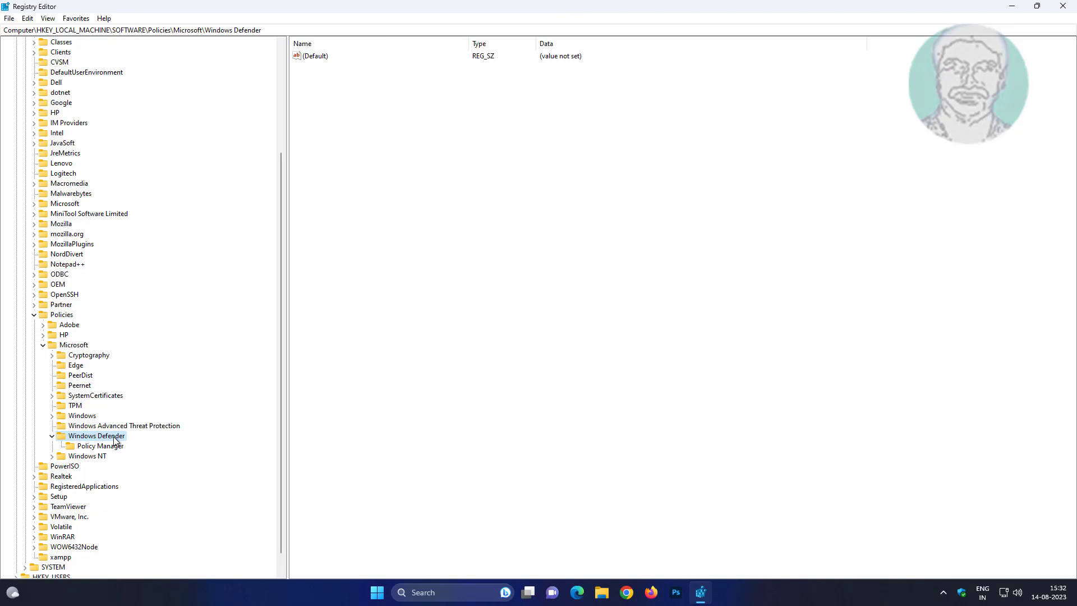
Step: Create a DWORD (32-bit) value named DisableAntispyware in the Windows Defender key and set its data to 0
right_click(398, 139)
mouse_move(432, 151)
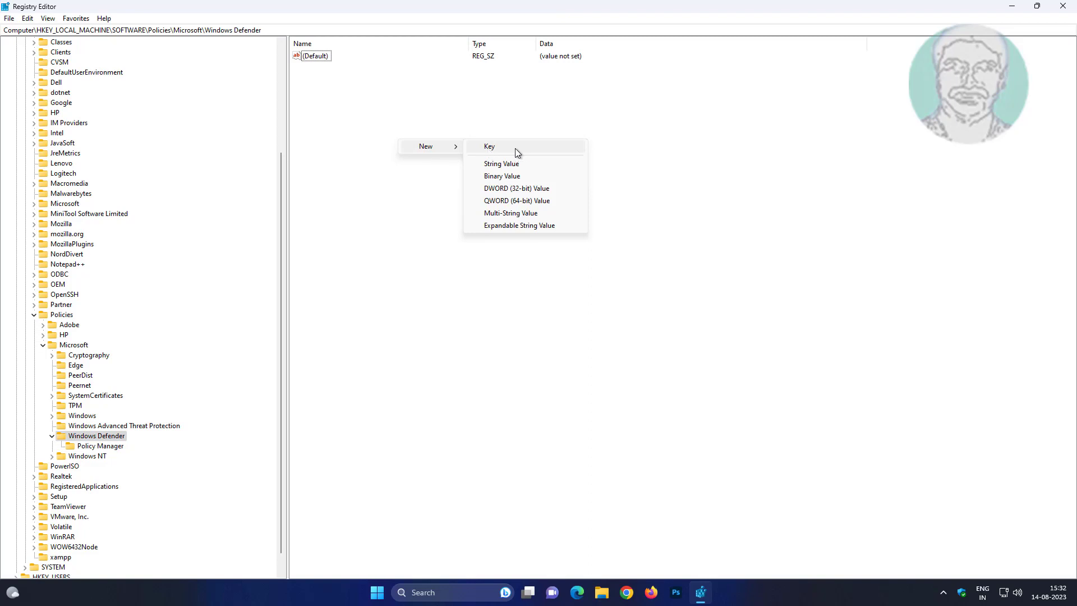
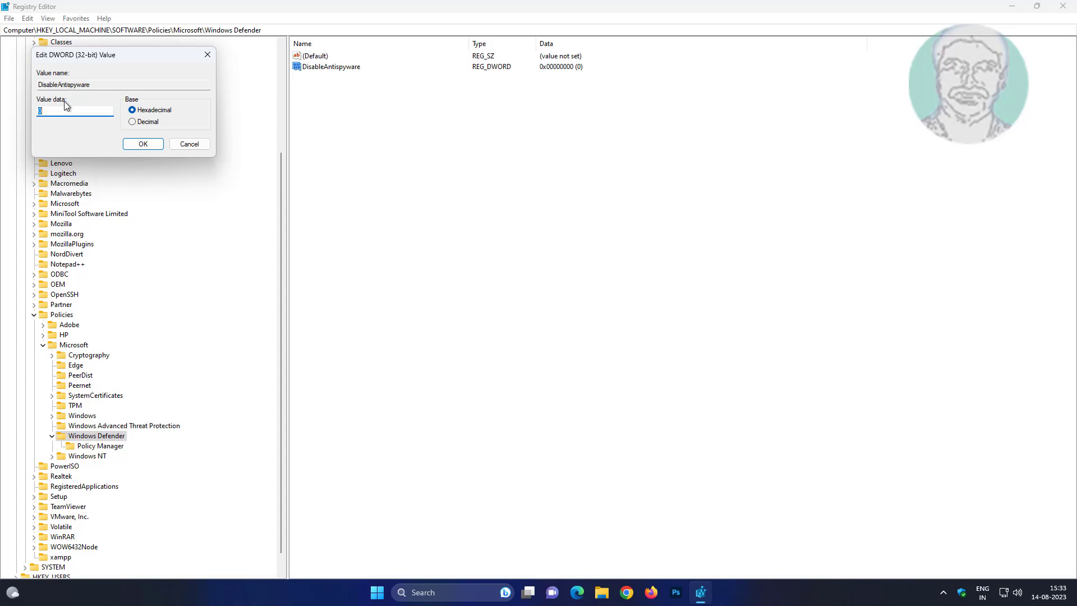
type("0")
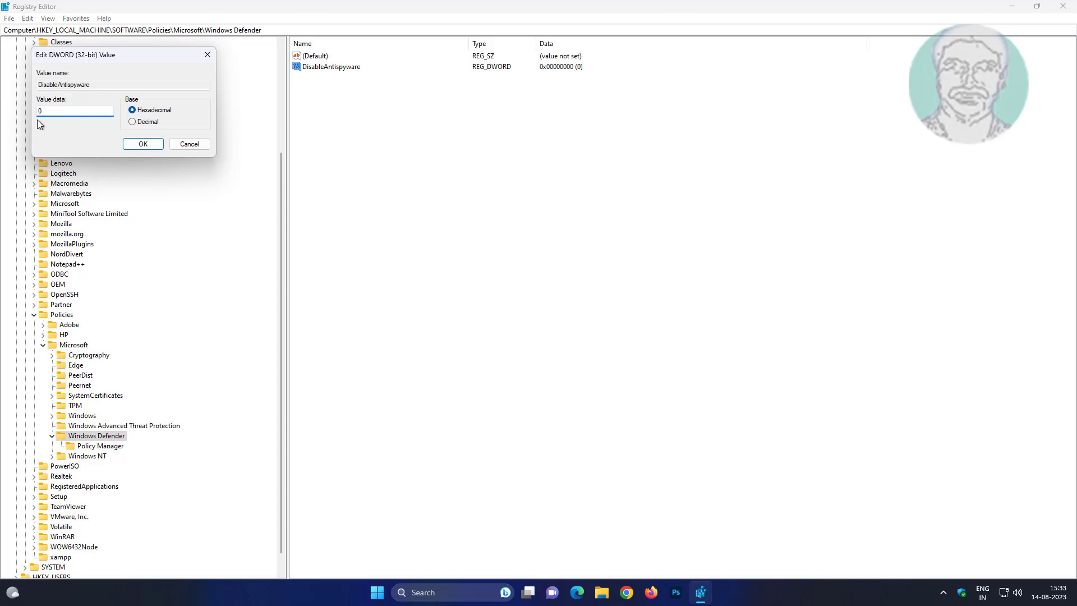
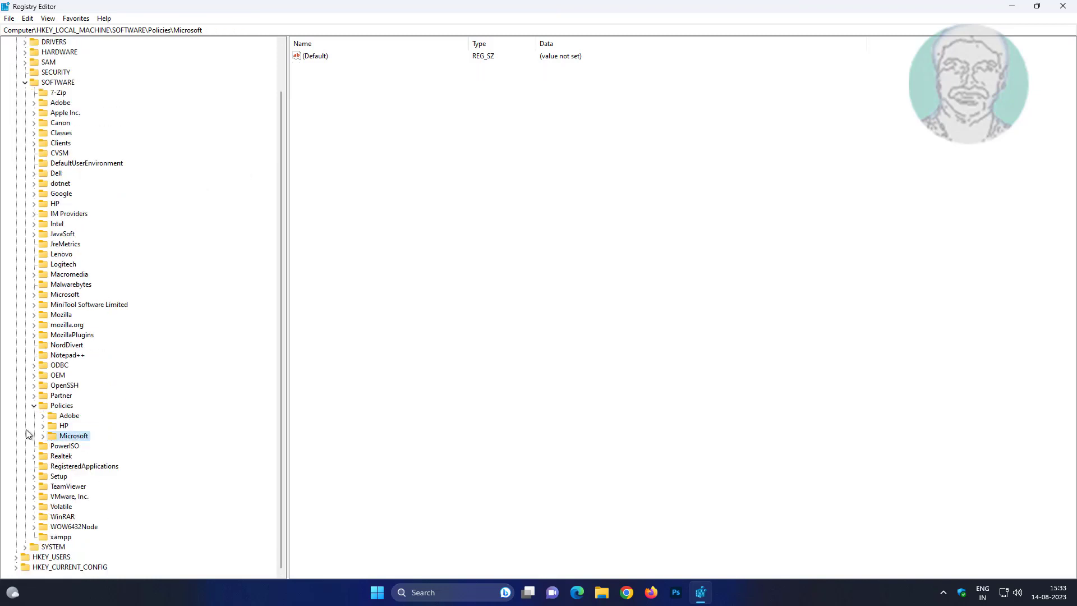
Step: Collapse the Policies and SOFTWARE keys in the registry tree and close Registry Editor
left_click(34, 405)
scroll(31, 168, "up", 1)
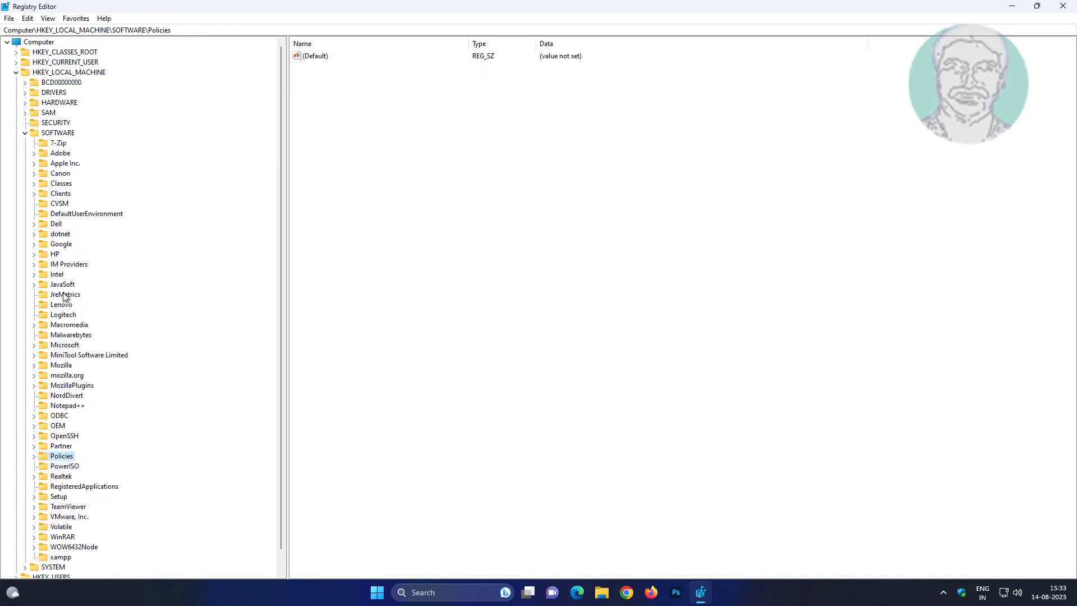
left_click(25, 133)
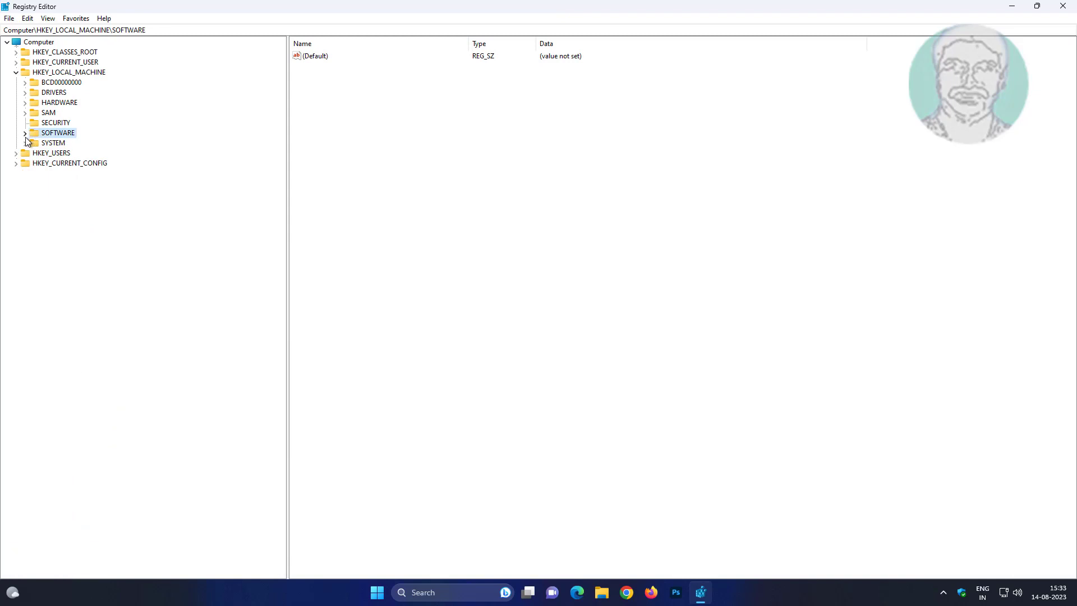
left_click(1064, 7)
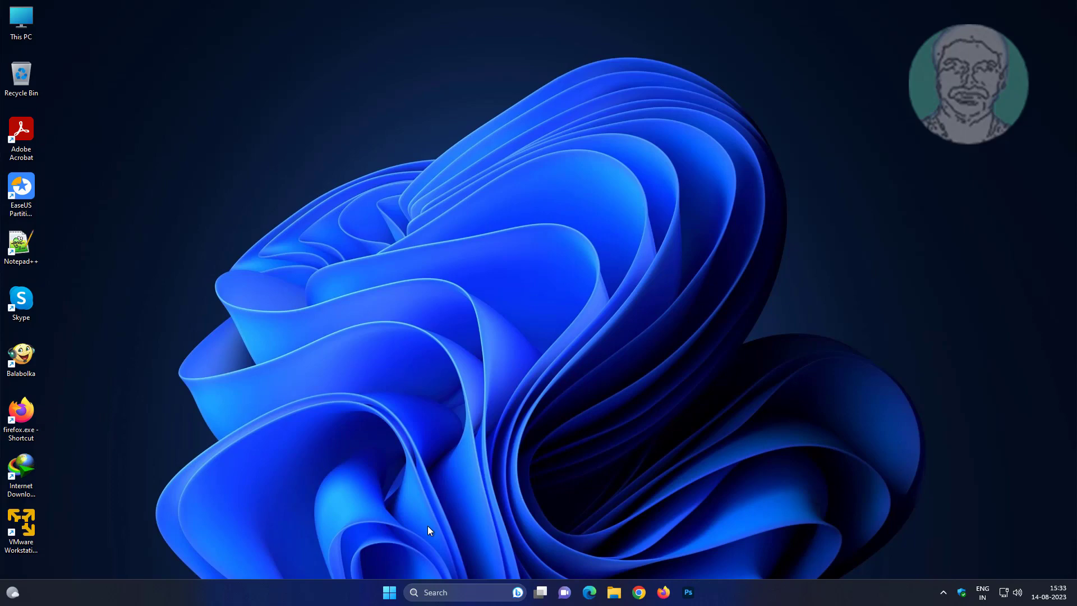
Step: Restart the computer
left_click(389, 592)
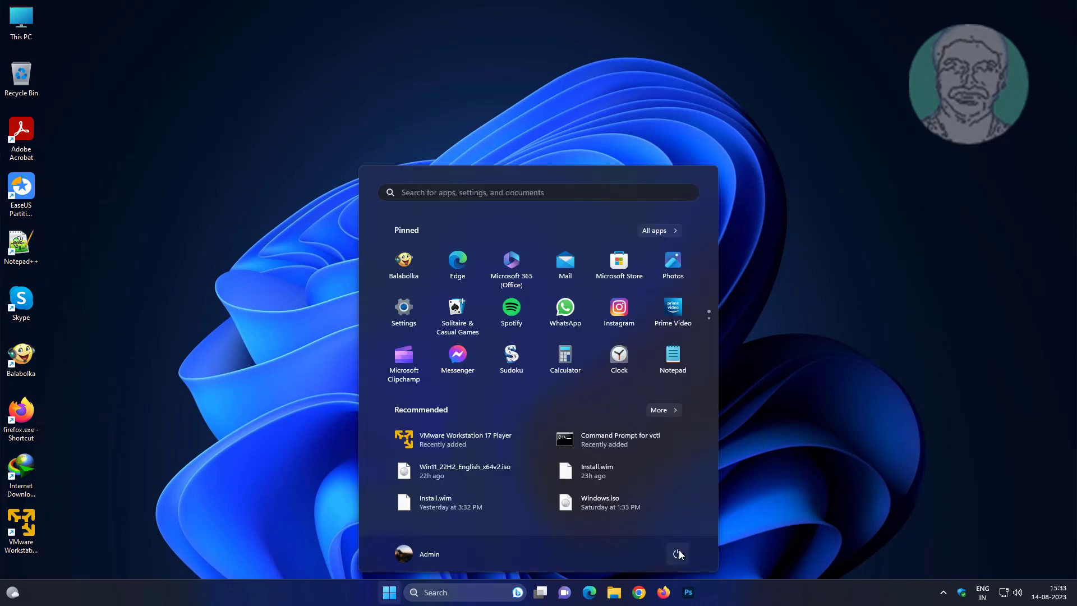
left_click(679, 554)
left_click(674, 531)
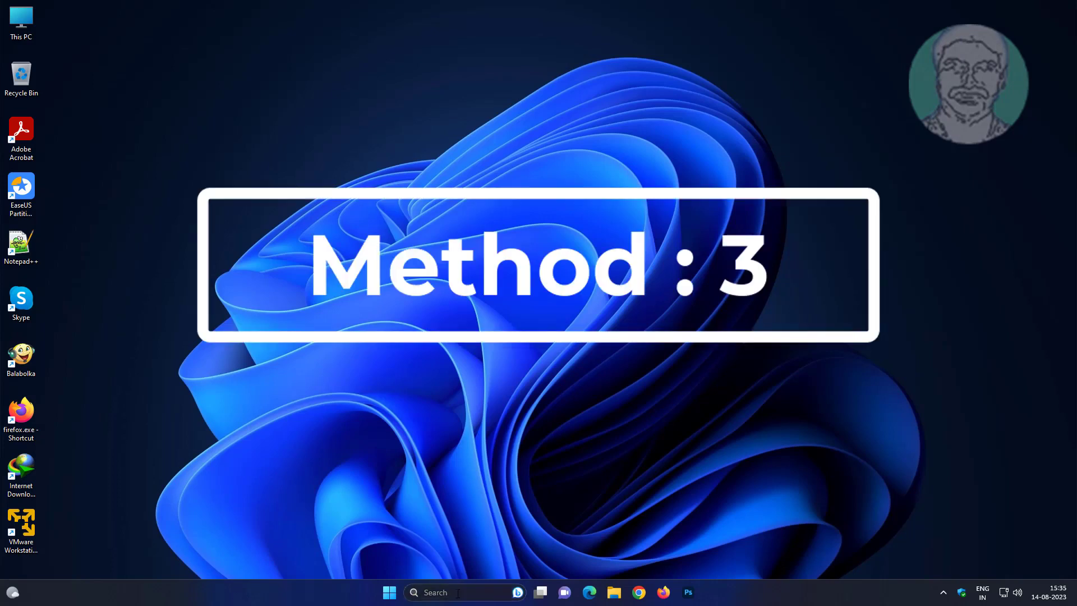
Step: Search Windows for powershell and run Windows PowerShell as administrator
left_click(458, 592)
type("p")
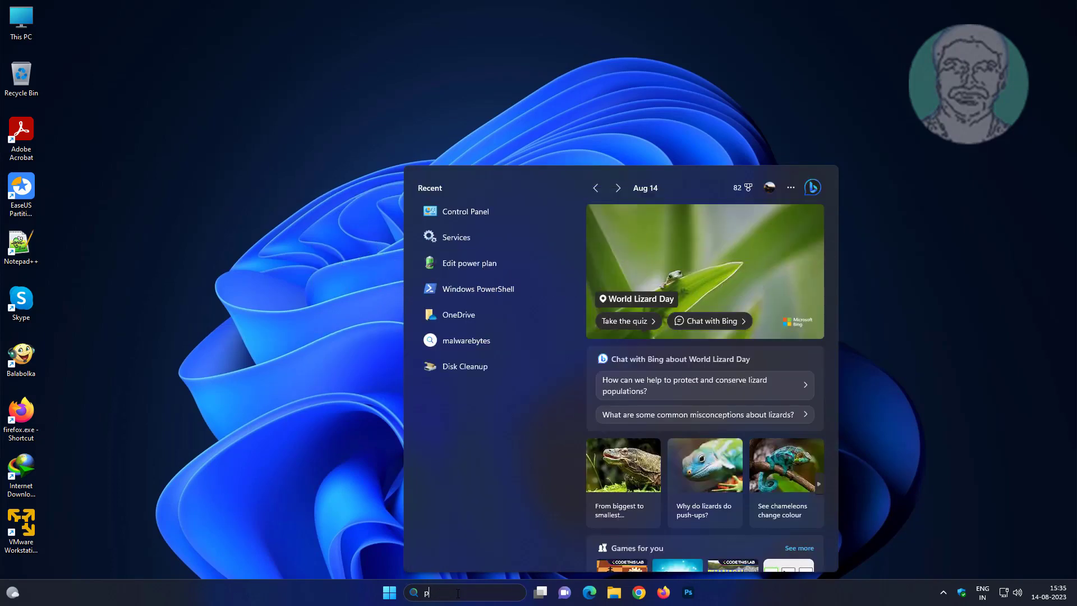
type("owershell")
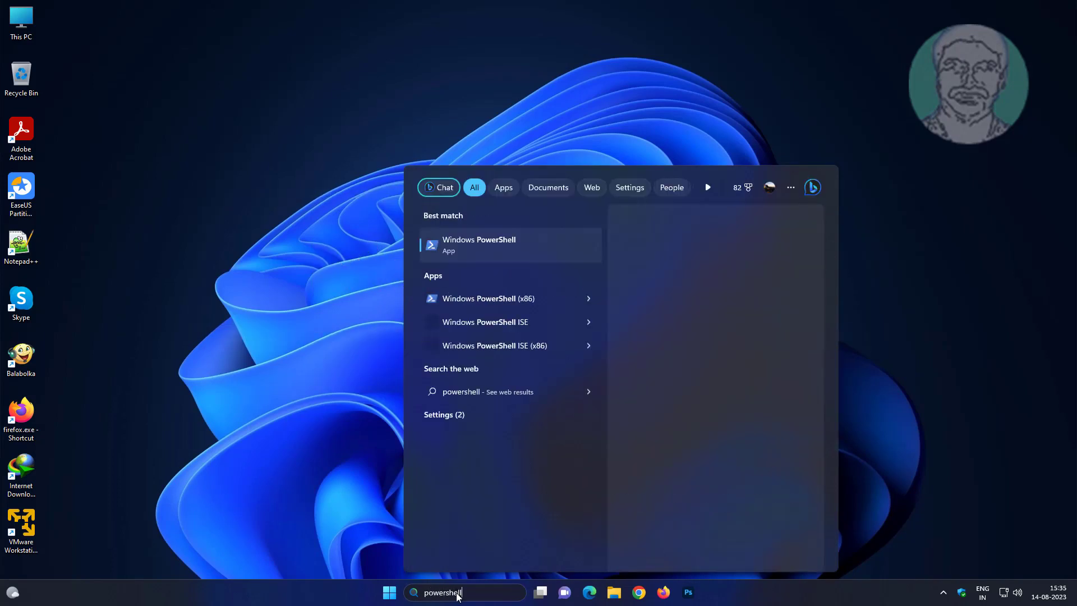
right_click(501, 242)
left_click(560, 257)
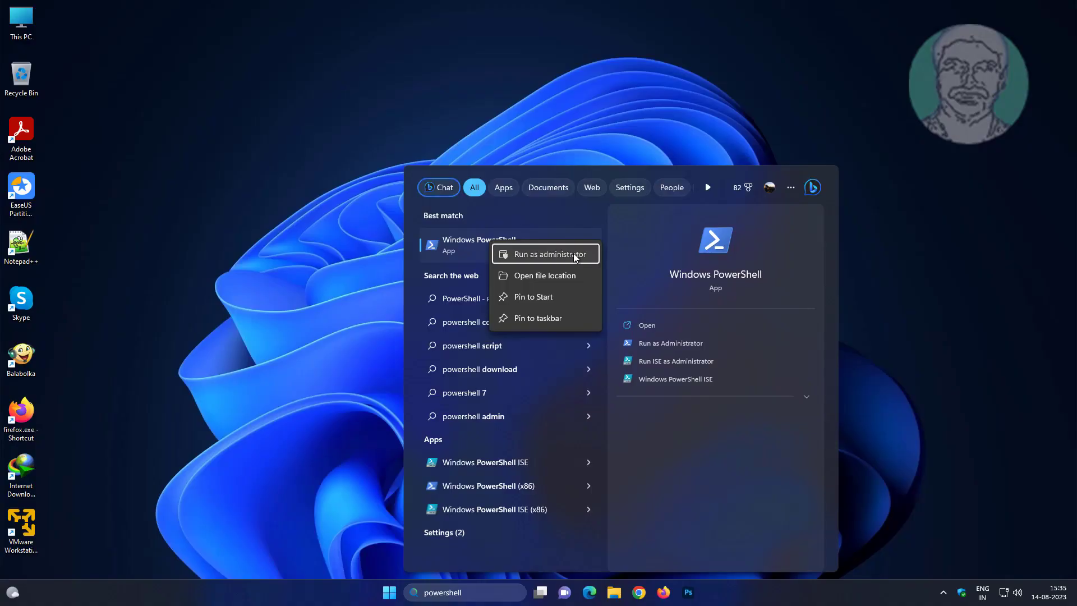
left_click(573, 253)
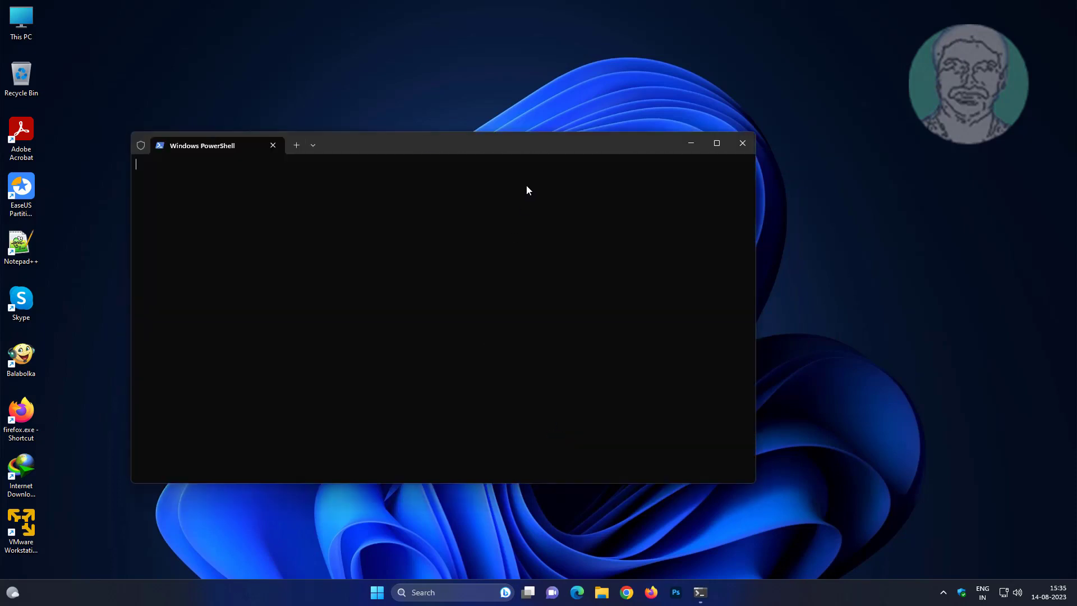
Step: Reposition the PowerShell window and start entering a command beginning with Set-Mp at the prompt
left_click_drag(512, 144, 611, 112)
type("Set-Mp")
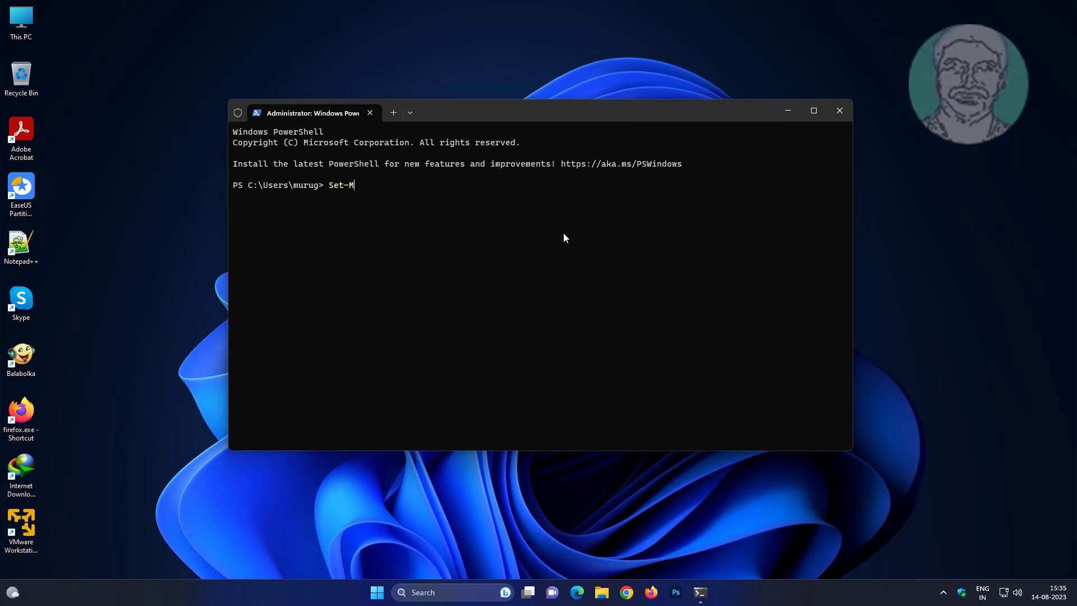